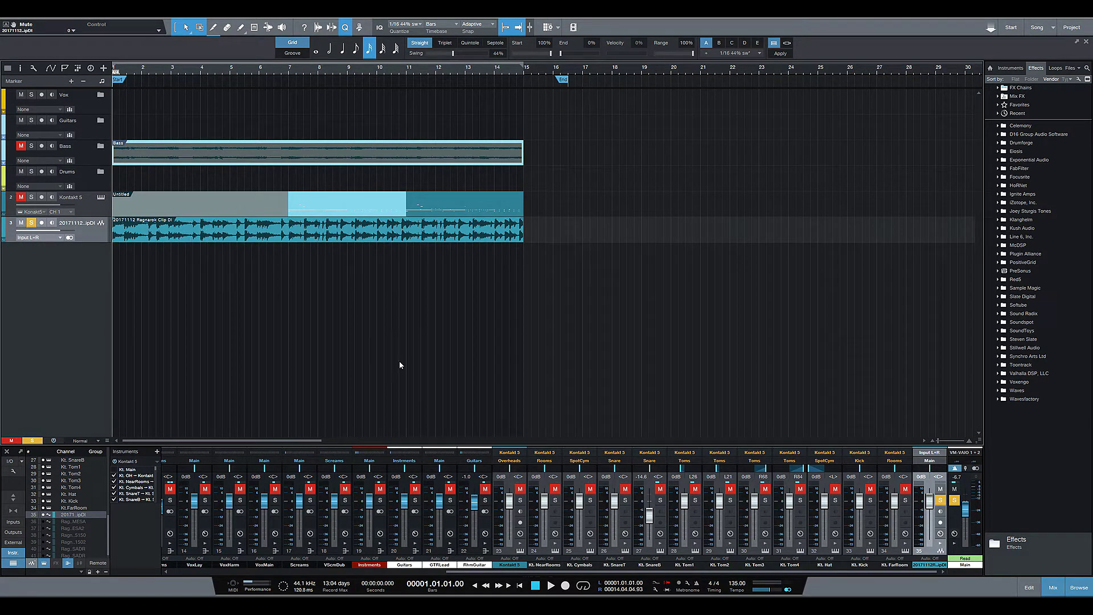
- Play back the soloed guitar DI track from the start and check the Main channel's insert effects
left_click(551, 586)
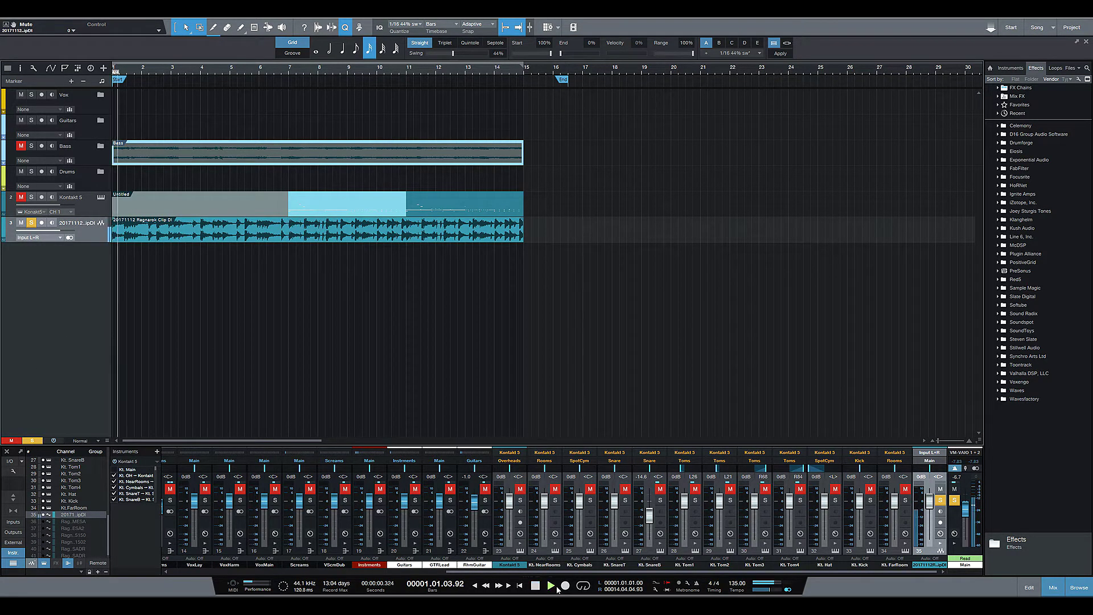
left_click(535, 586)
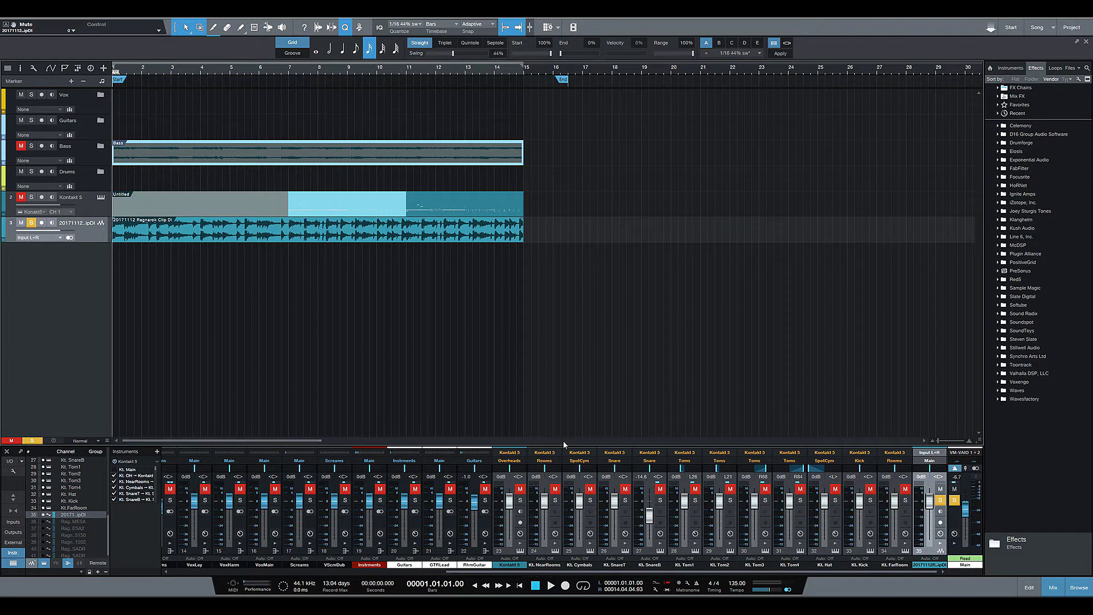
left_click(955, 544)
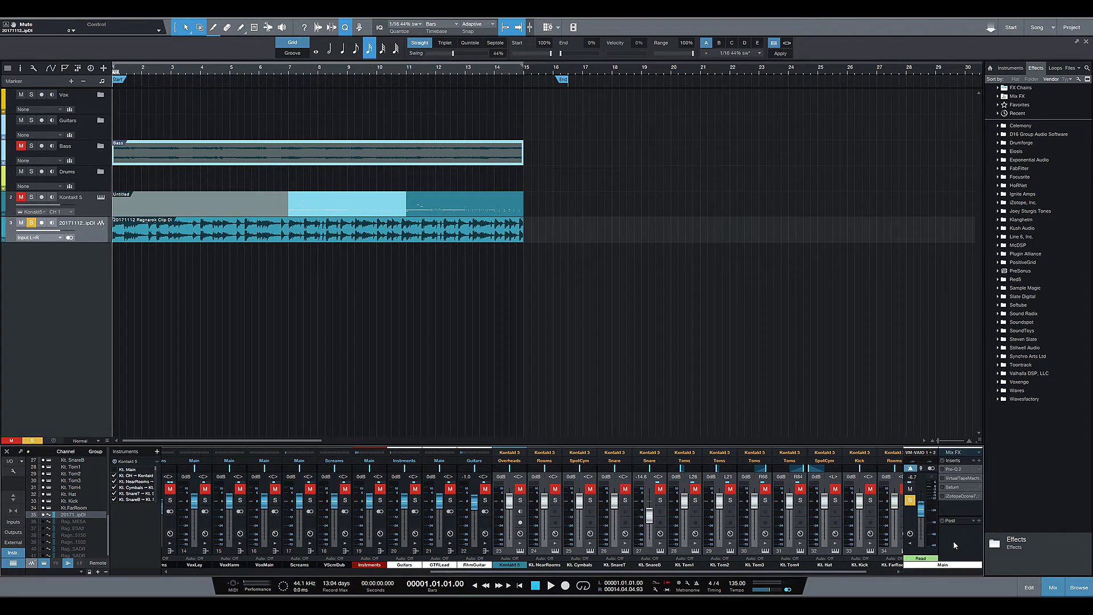
left_click(912, 546)
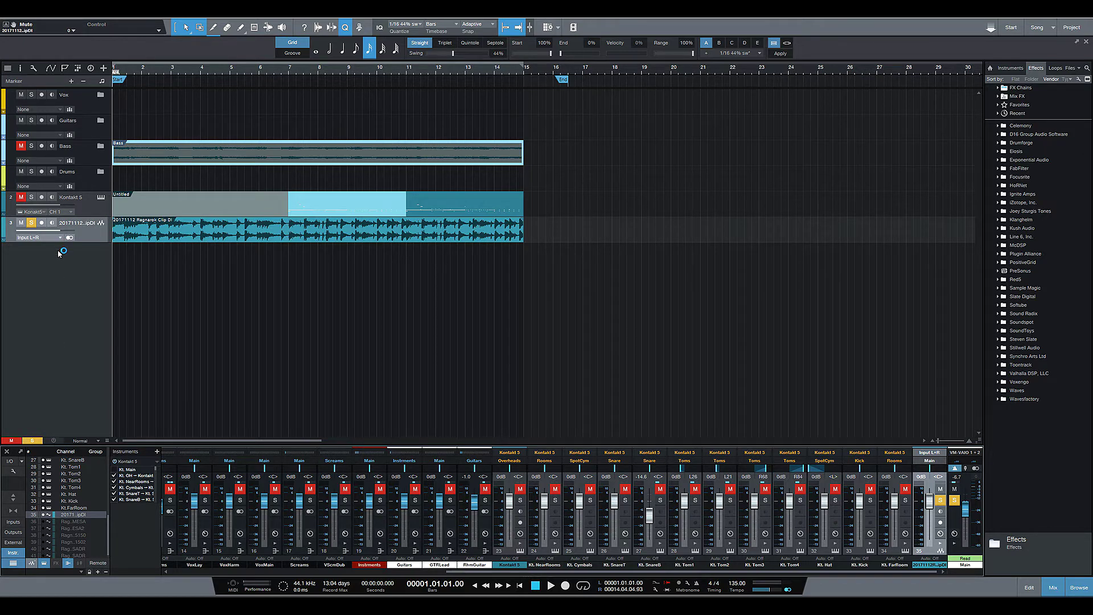
- Add one stereo audio track named ReampWET with Input L+R as input and Main as output
right_click(54, 17)
left_click(55, 23)
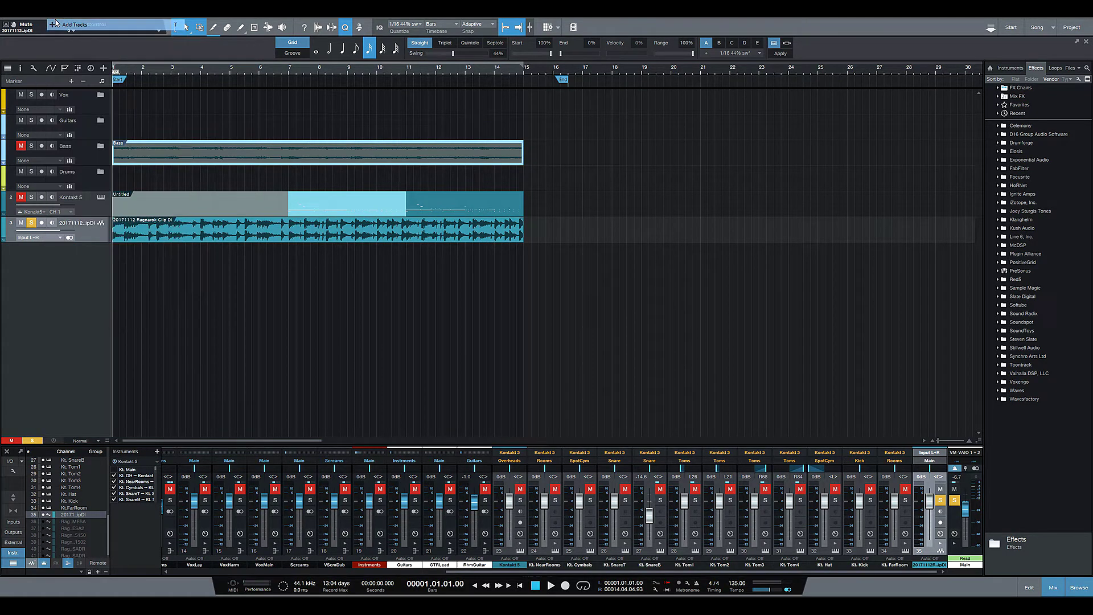
left_click(530, 281)
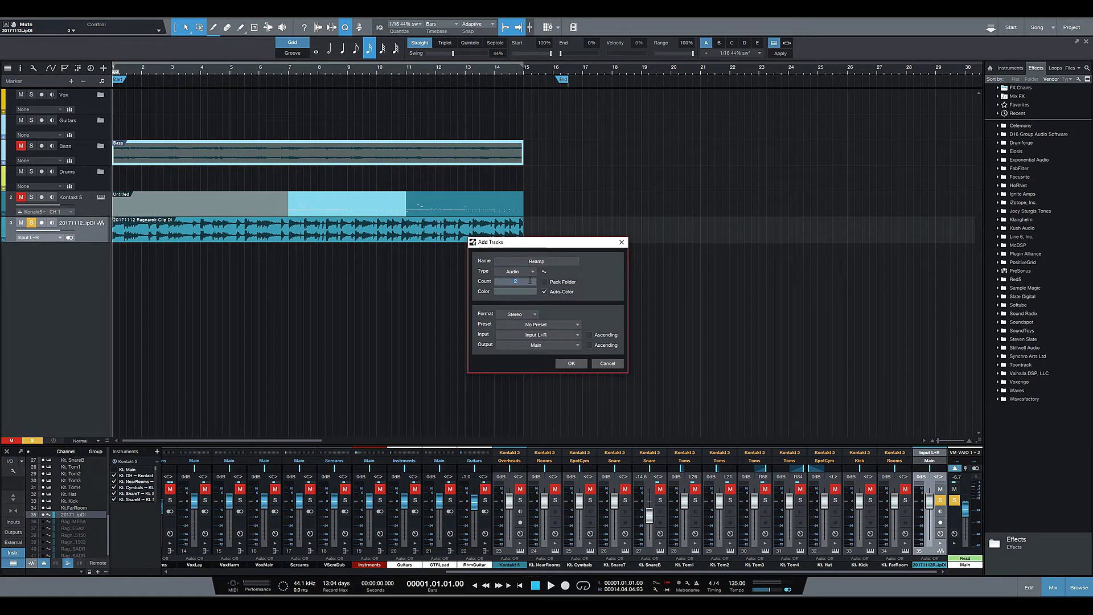
type("1")
key("Return")
left_click(567, 261)
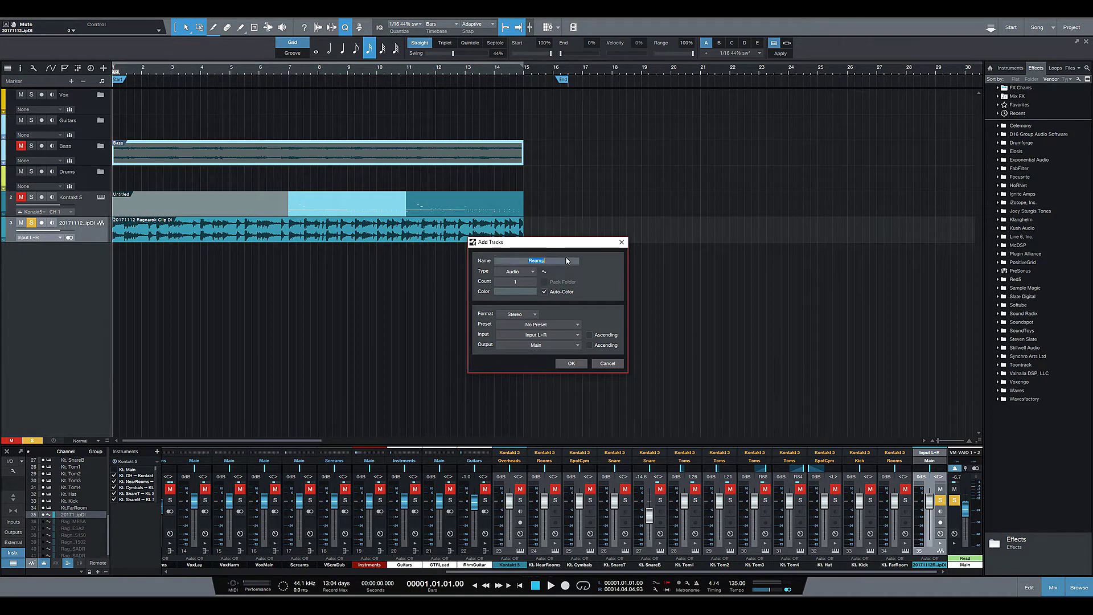
key("End")
type("WET")
left_click(573, 366)
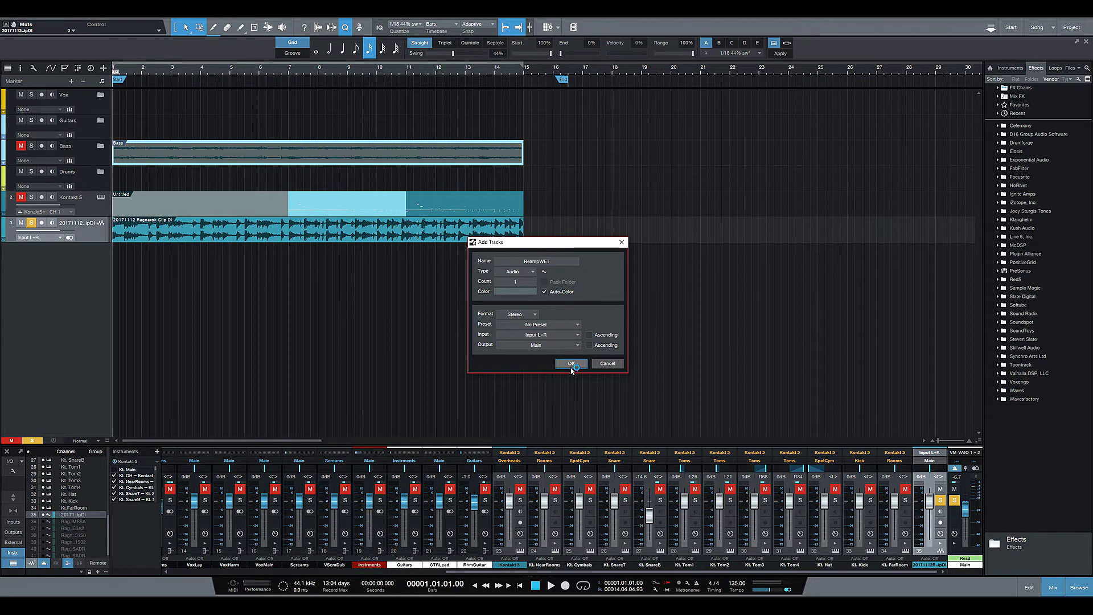
- Take the ReampWET track out of solo and arm it for recording with input monitoring off
left_click(31, 248)
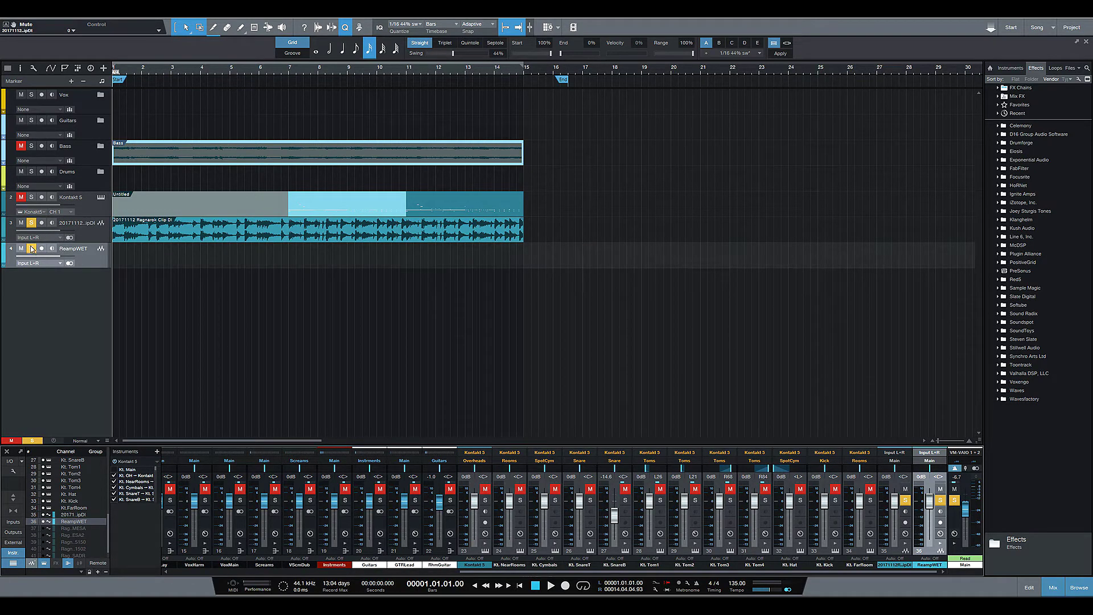
left_click(32, 250)
left_click(41, 248)
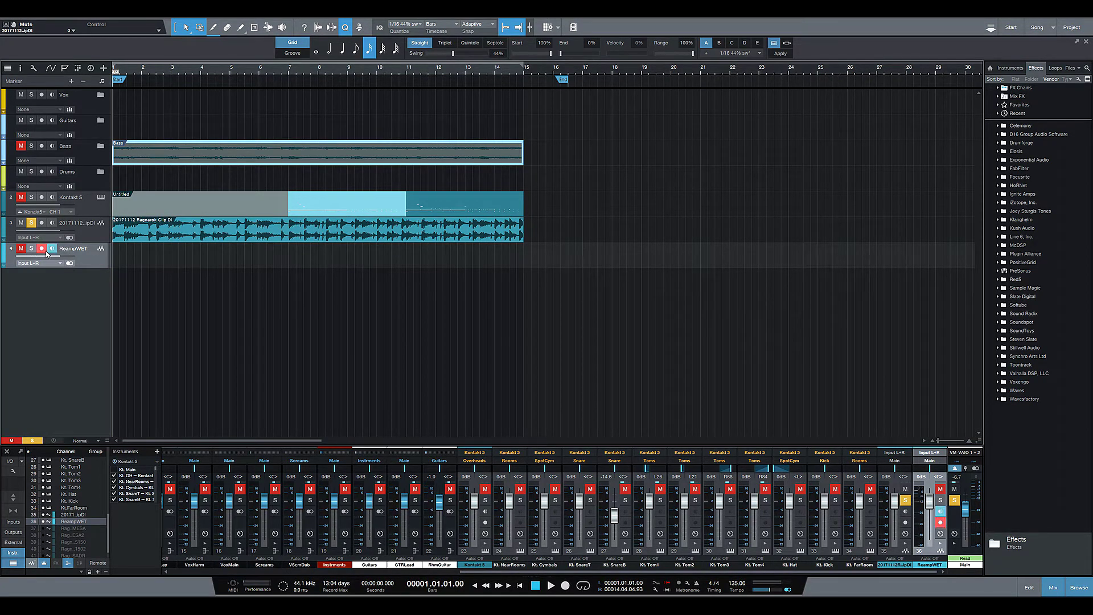
left_click(51, 251)
- Switch the audio device to FAS USB Audio and set the ReampWET track's input to Input L+R (IN 1+2)
left_click(165, 19)
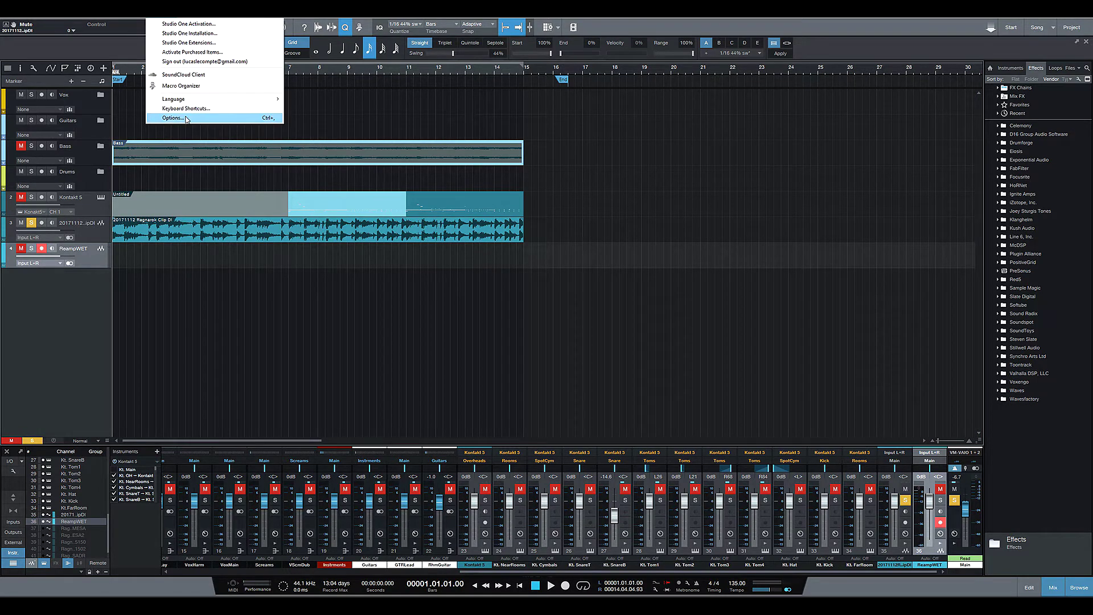
left_click(171, 118)
left_click(430, 196)
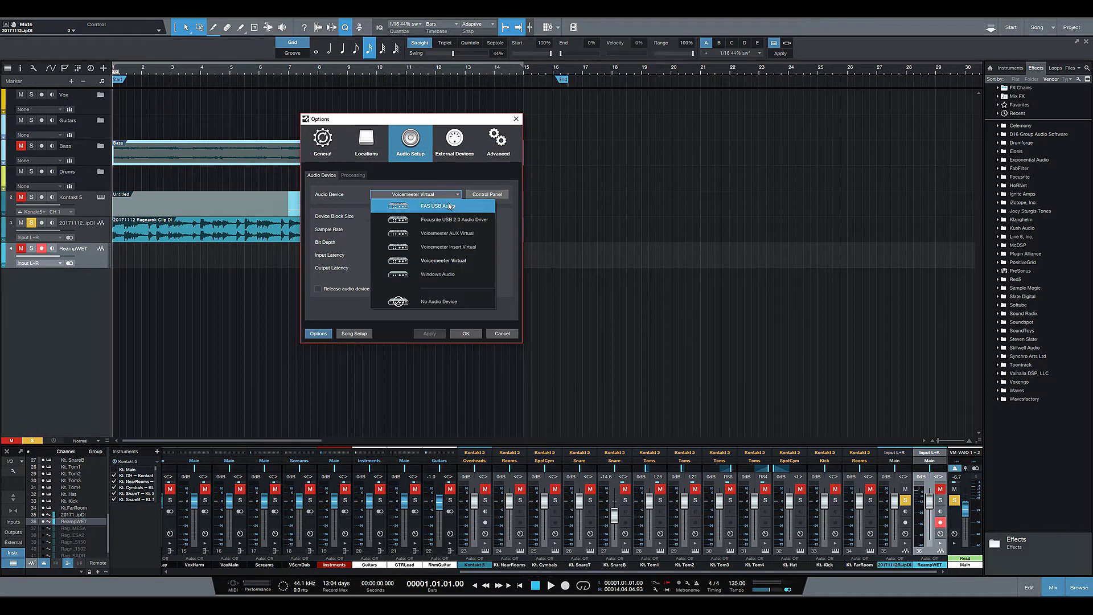
left_click(454, 219)
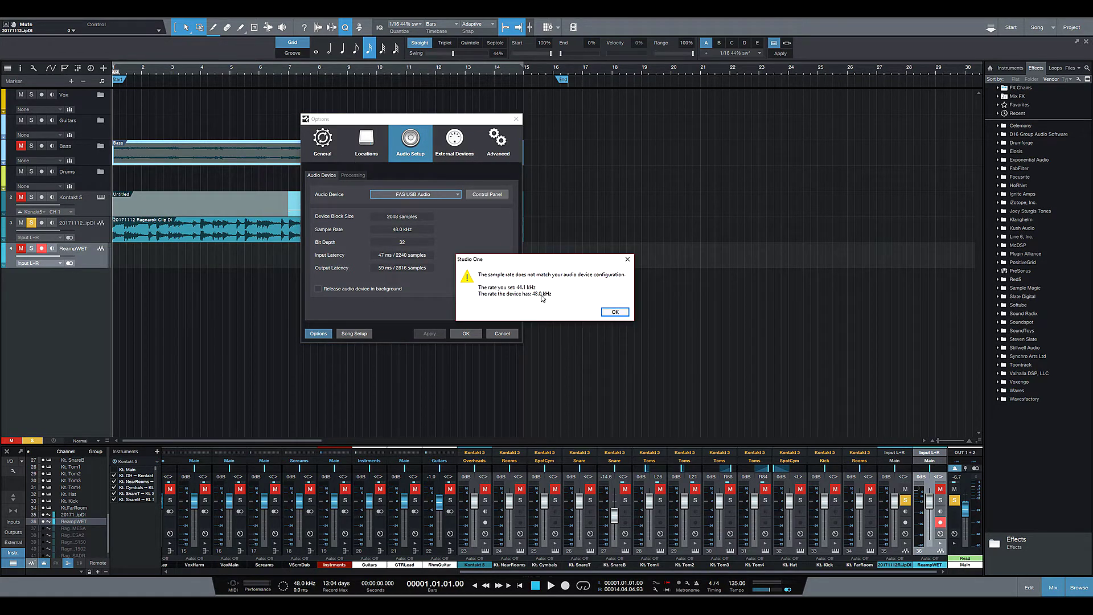
left_click(617, 313)
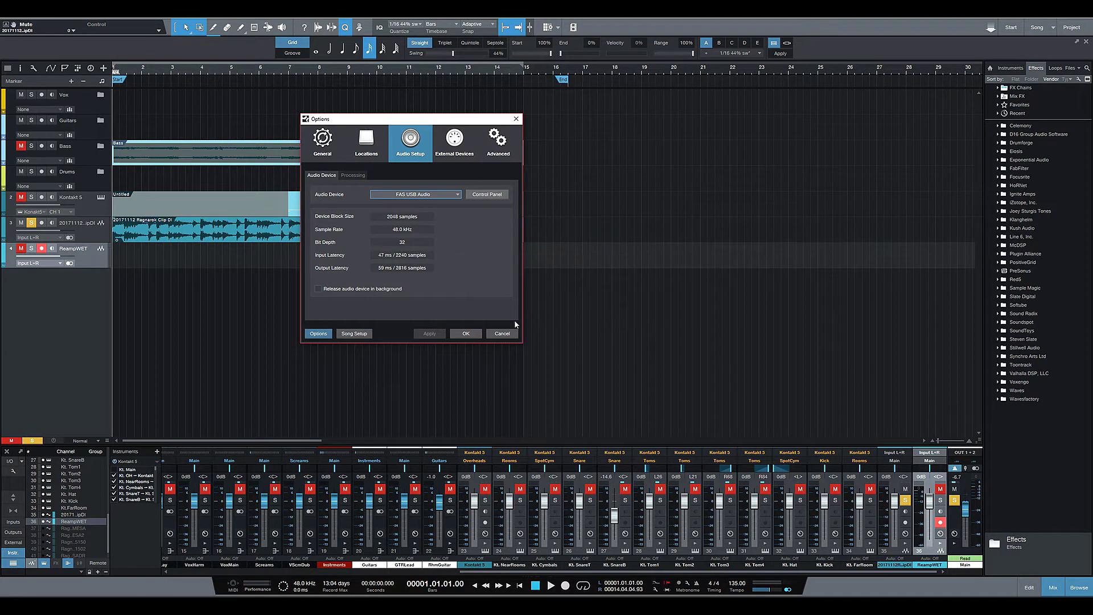
left_click(467, 335)
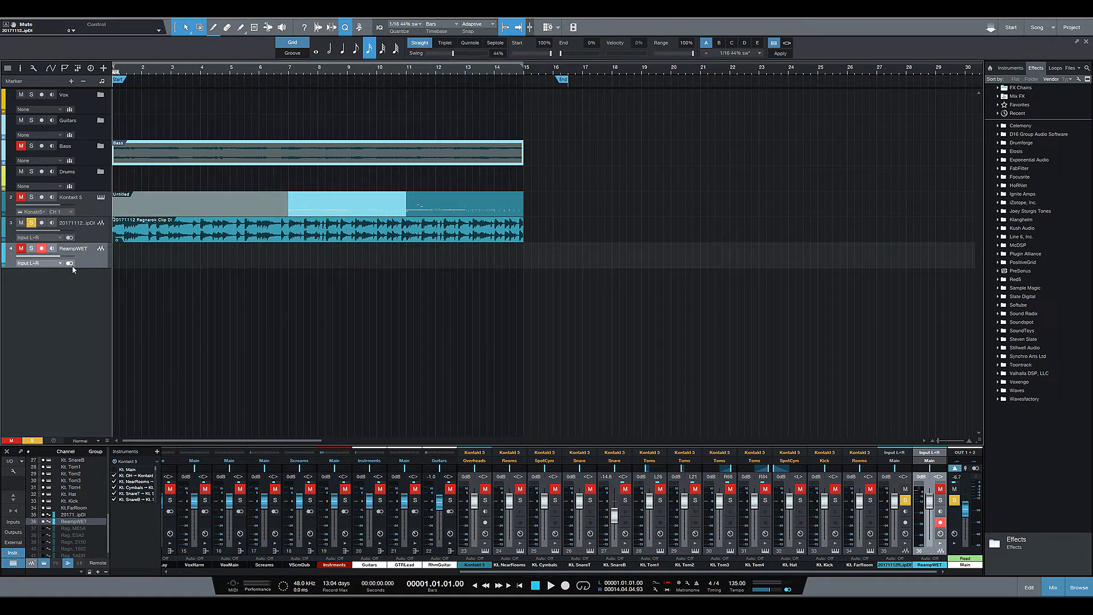
left_click(938, 458)
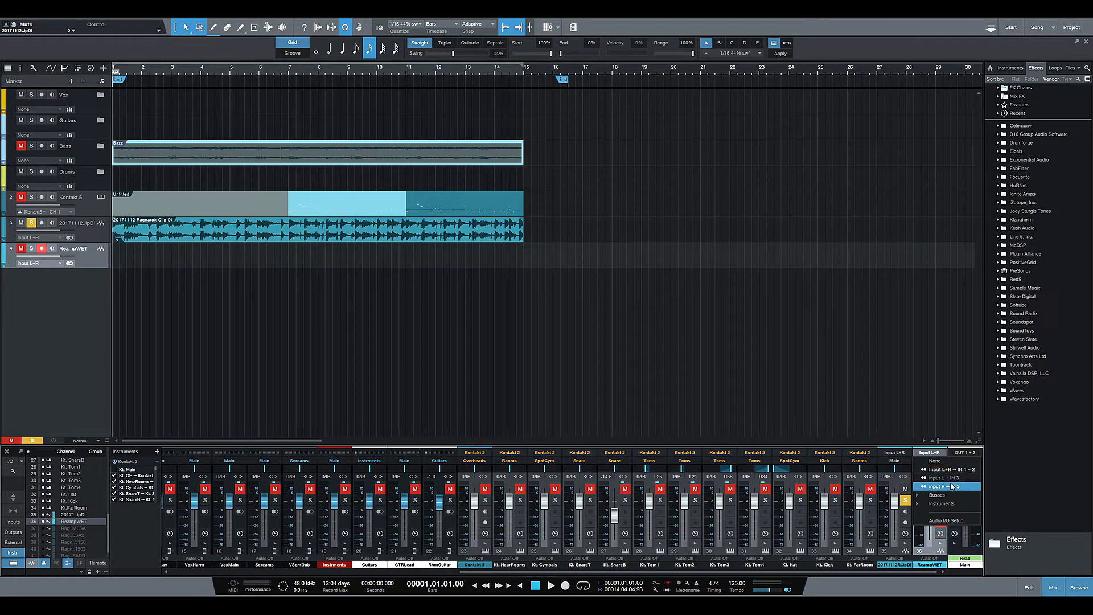
left_click(956, 473)
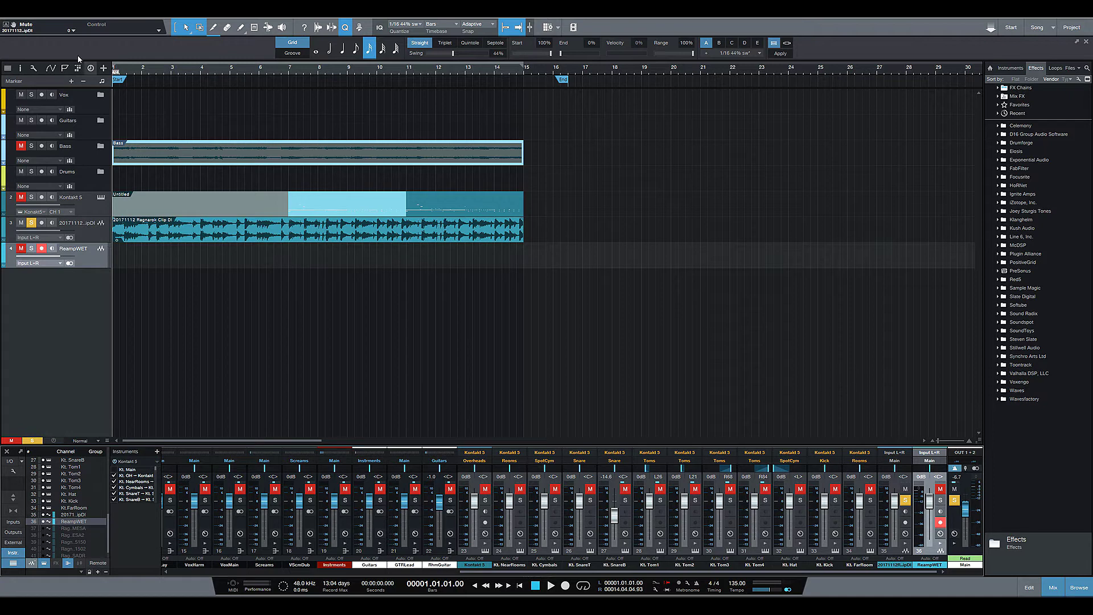
- Look through the audio options and examine the song's input routing for the FAS USB Audio device, keeping the existing settings
left_click(154, 21)
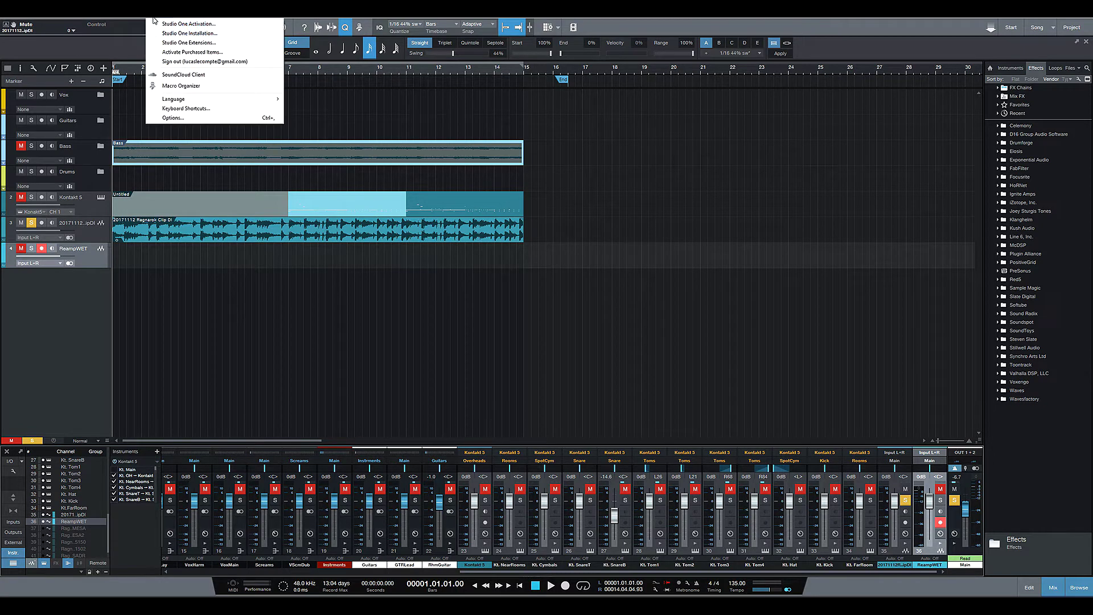
left_click(215, 119)
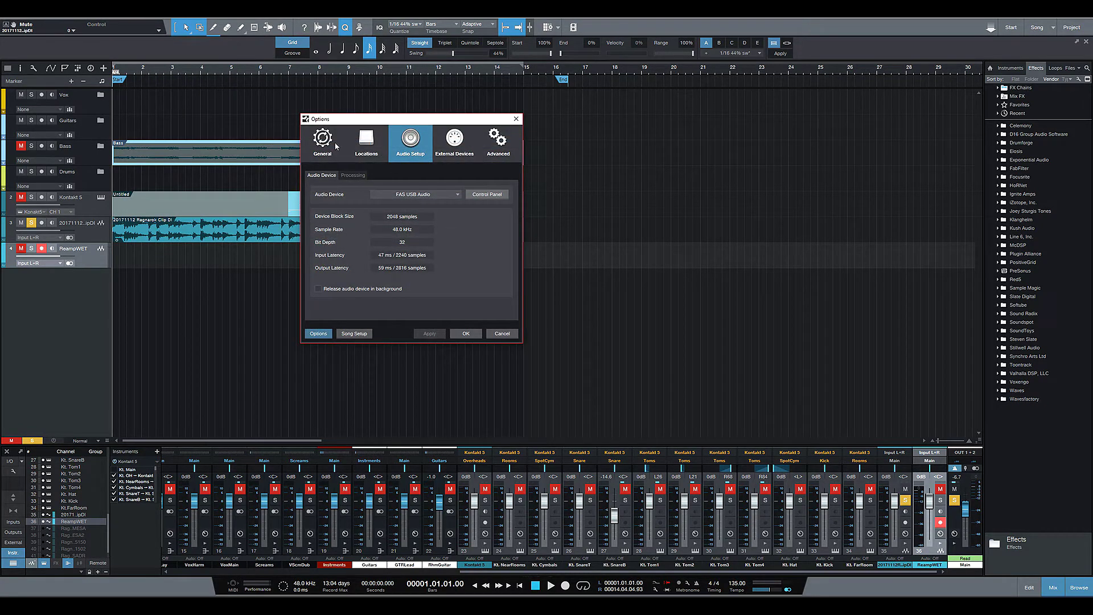
left_click(459, 150)
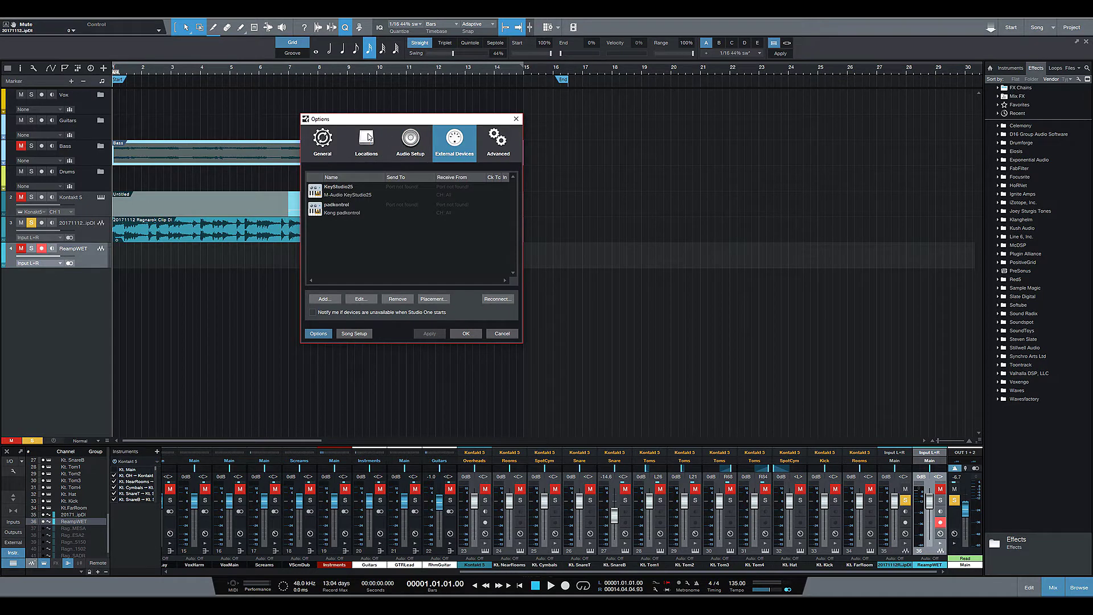
left_click(369, 137)
left_click(415, 141)
left_click(484, 140)
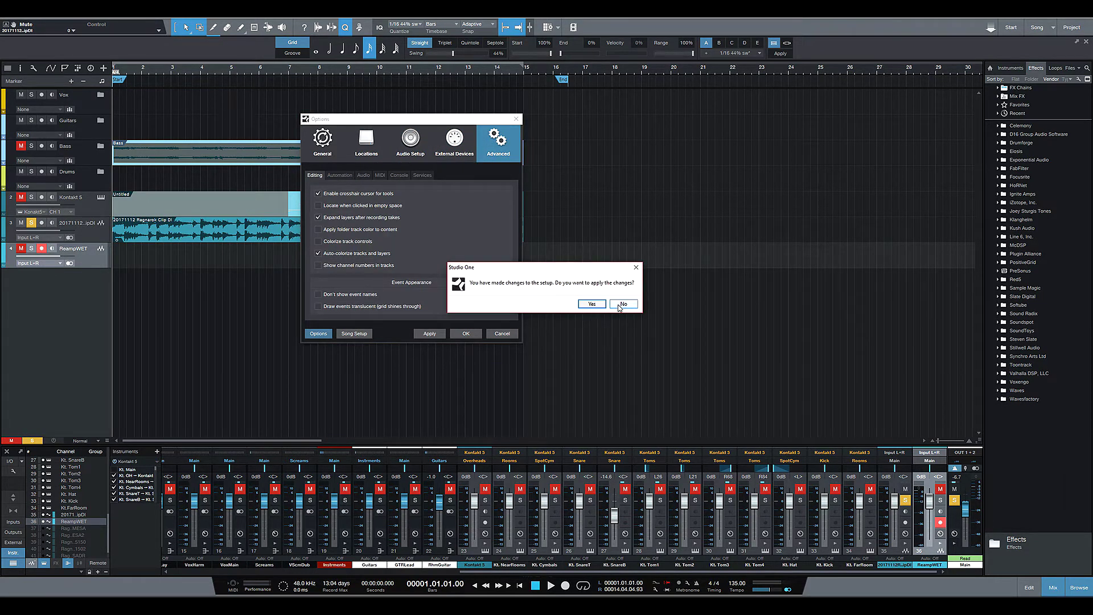
left_click(621, 304)
left_click(484, 197)
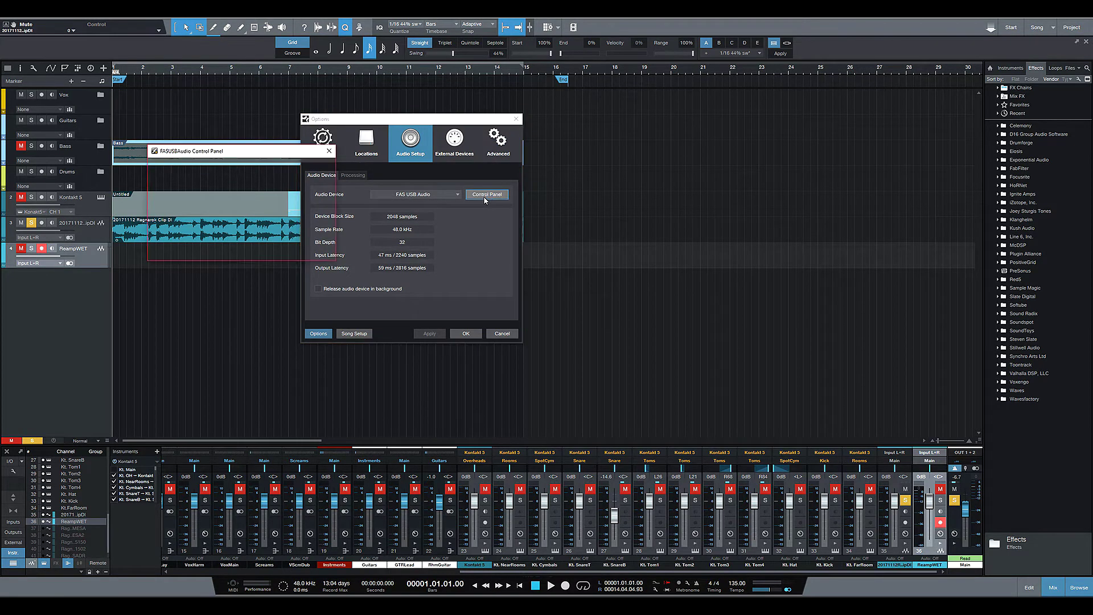
left_click(350, 275)
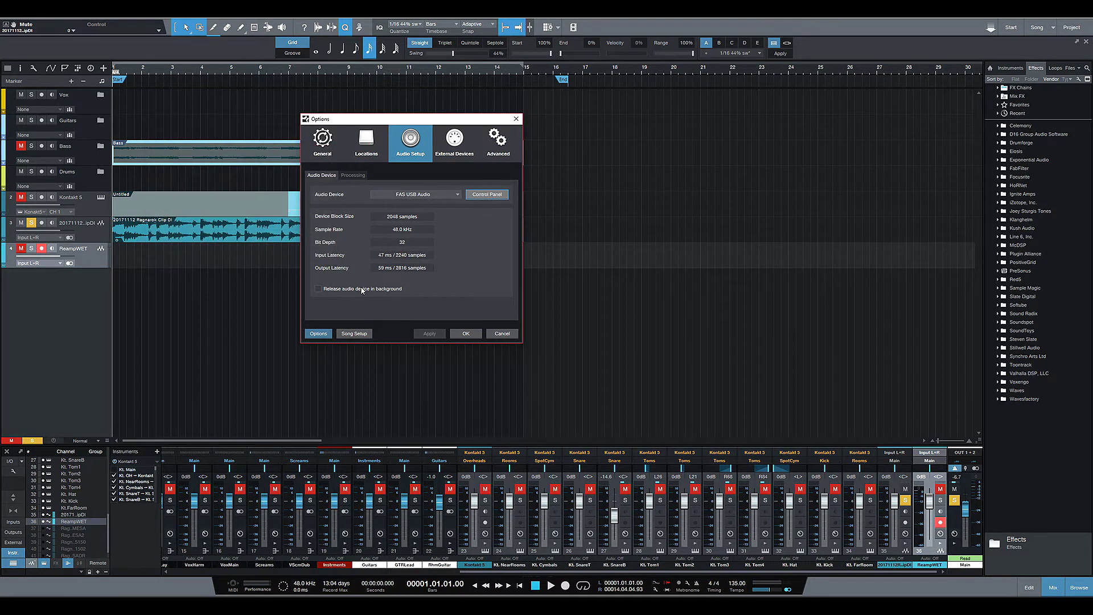
left_click(353, 335)
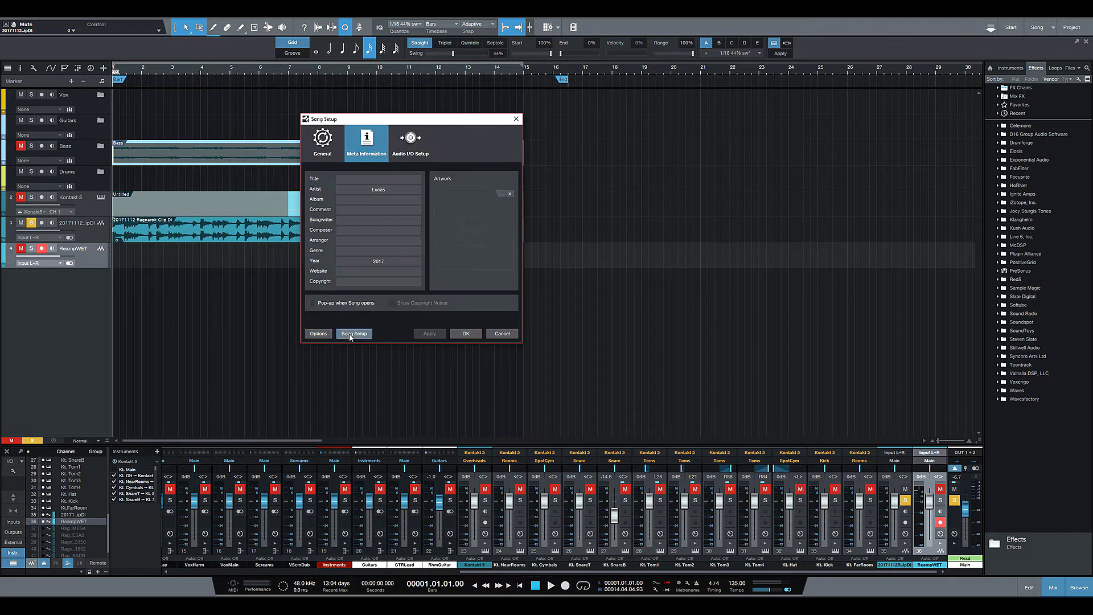
left_click(324, 151)
left_click(409, 150)
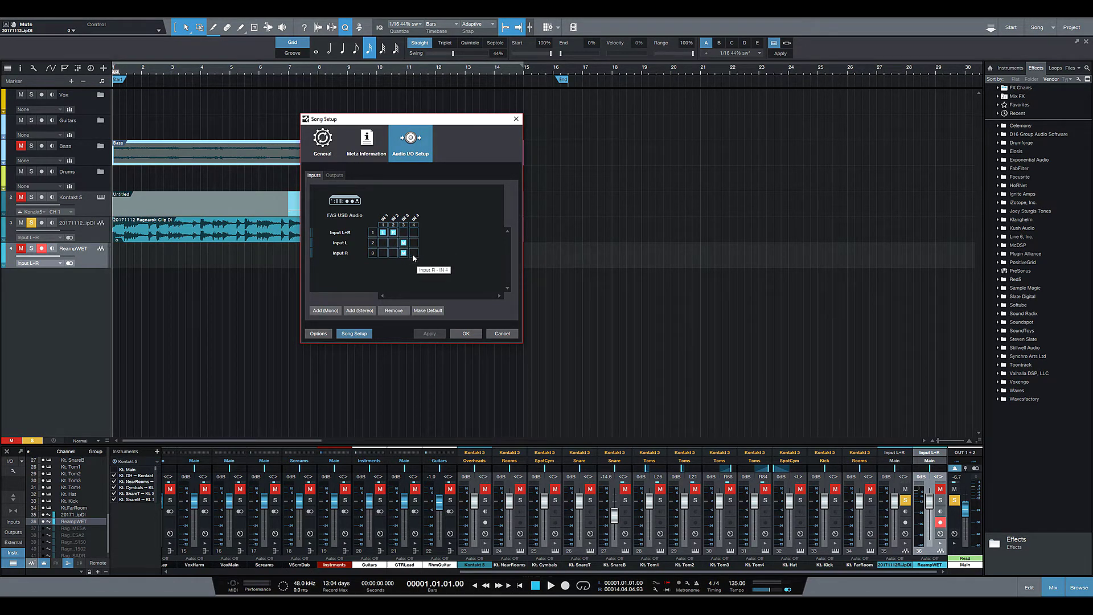
left_click(502, 333)
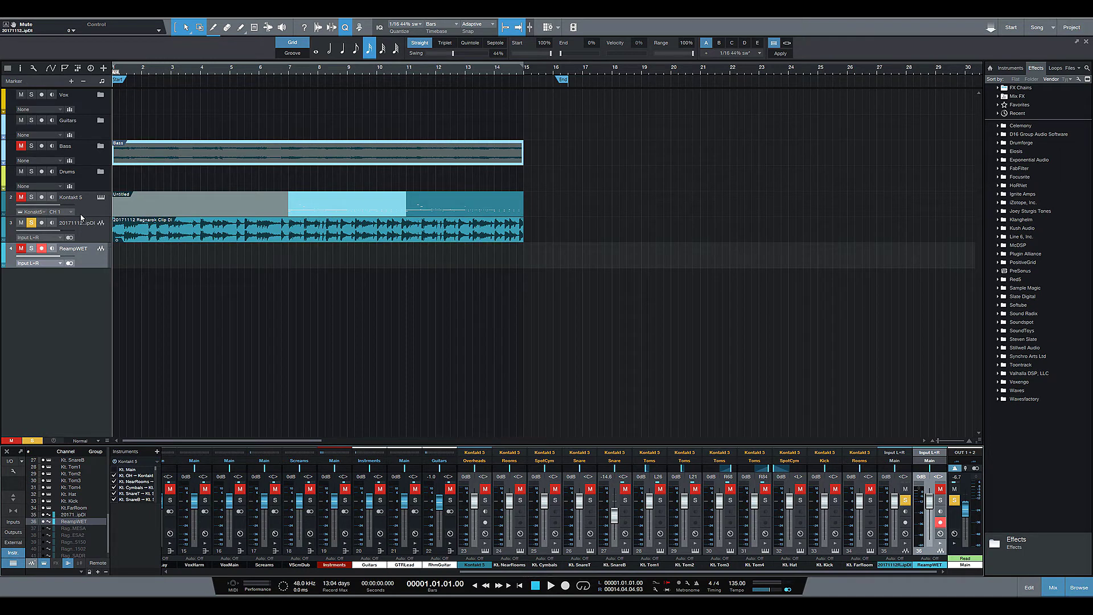
- Record the reamped signal onto the ReampWET track over the full clip, keeping the DI track soloed
left_click(36, 223)
left_click(31, 224)
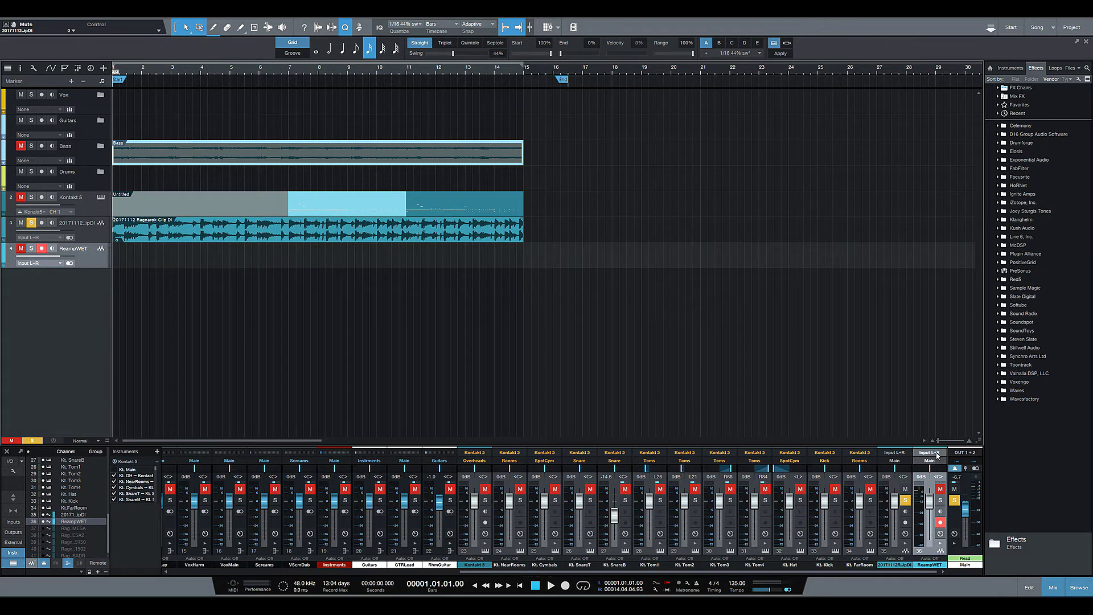
left_click(565, 586)
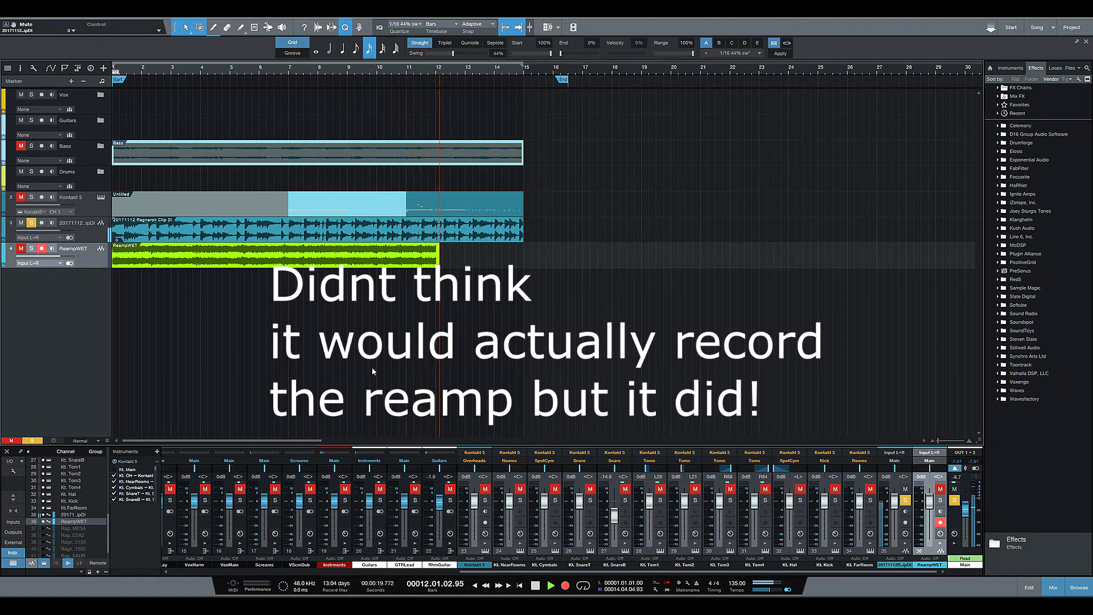
left_click(537, 588)
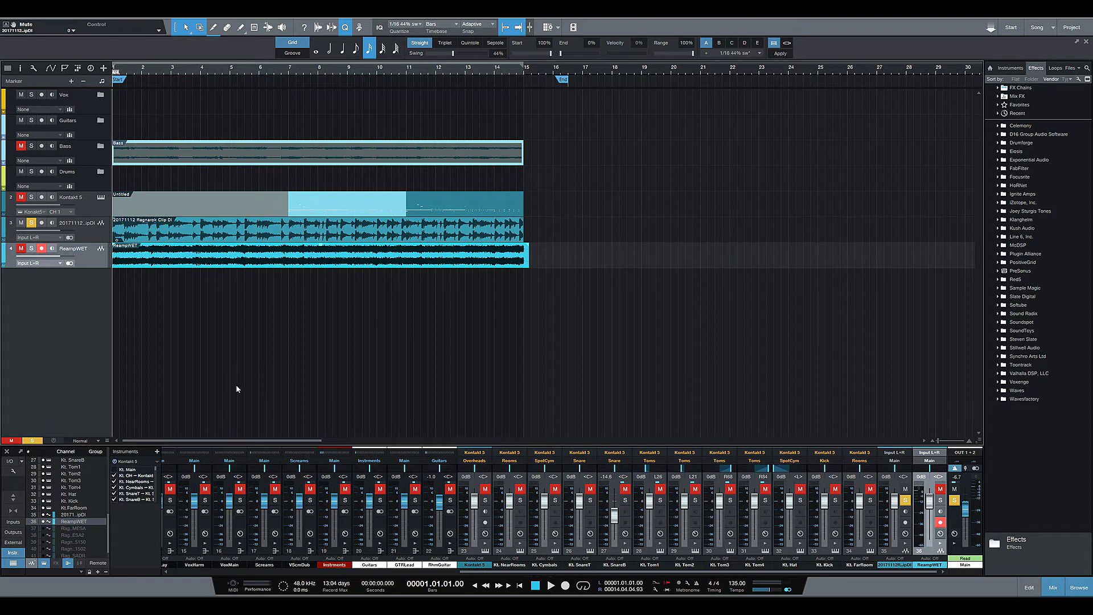
- Switch the audio device back to Voicemeeter Virtual
left_click(151, 8)
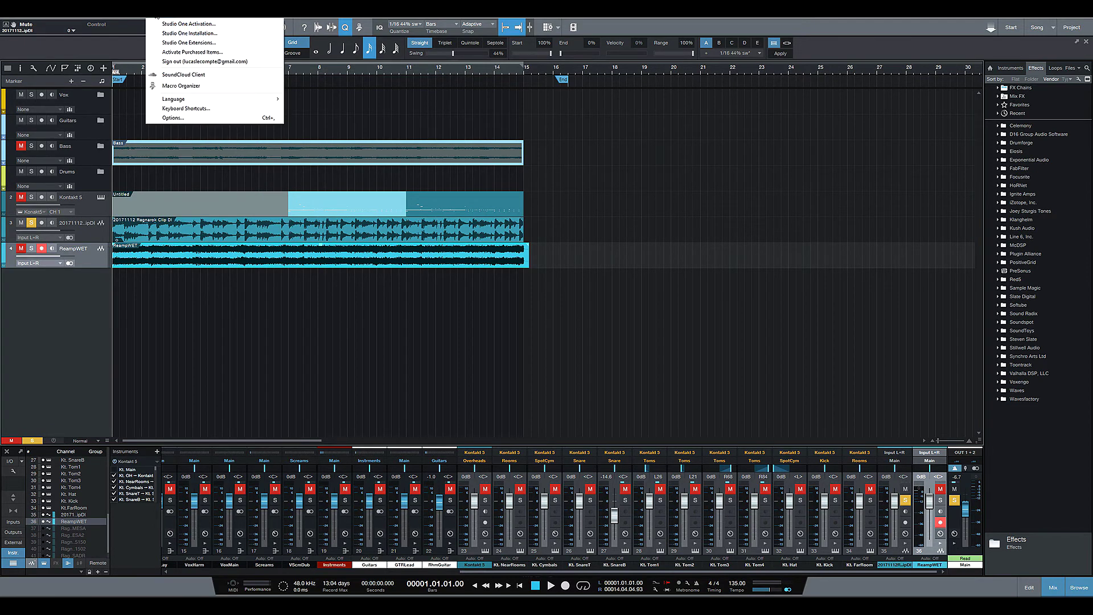
left_click(165, 117)
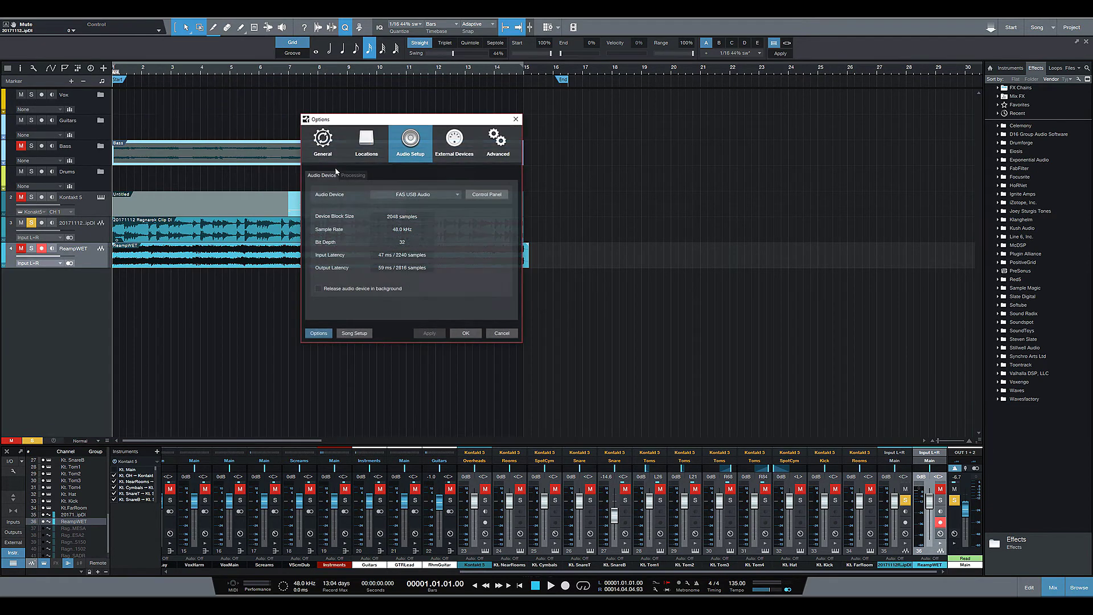
left_click(439, 195)
key("Escape")
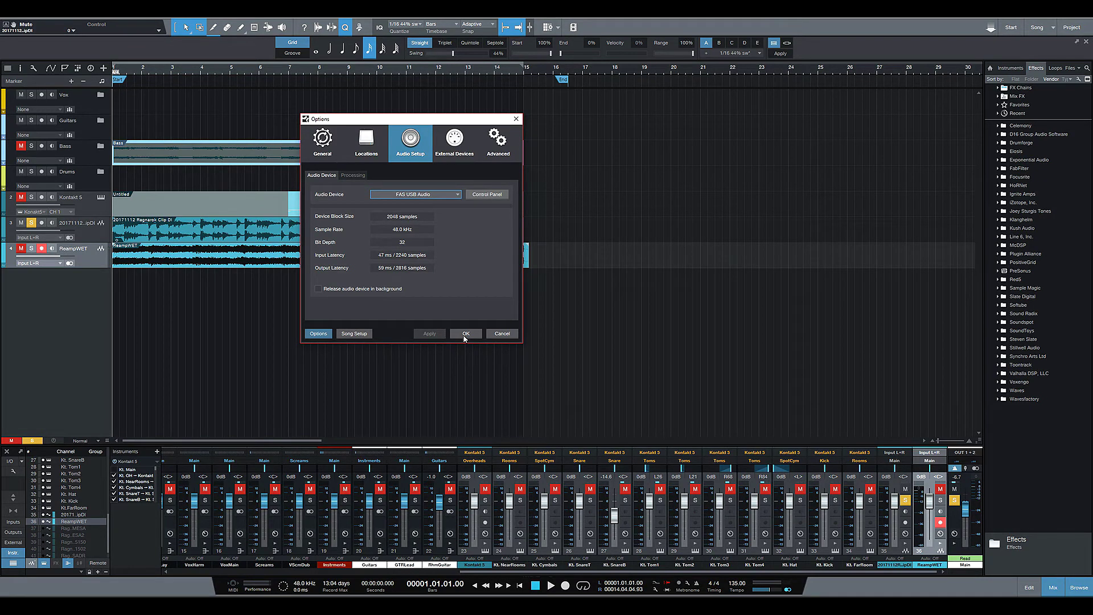
key("Down")
left_click(466, 334)
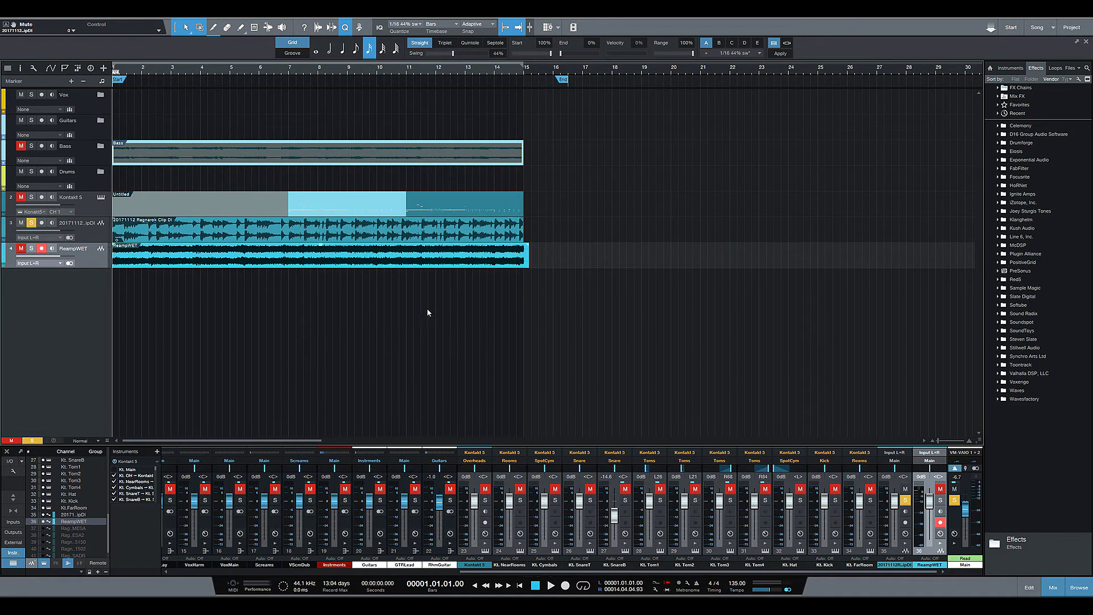
- Take the DI track out of solo and mute it, and disarm recording on the ReampWET track
left_click(30, 224)
left_click(41, 250)
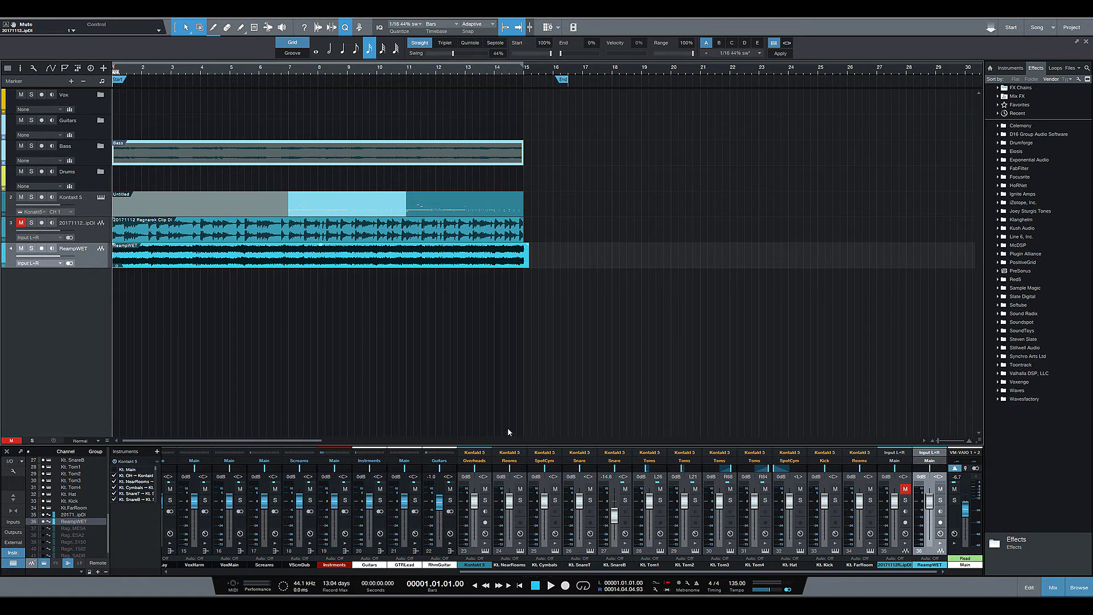
left_click(55, 442)
- Play the reamped guitar with the full mix to the end of the clip, checking the Main channel's inserts
left_click(549, 587)
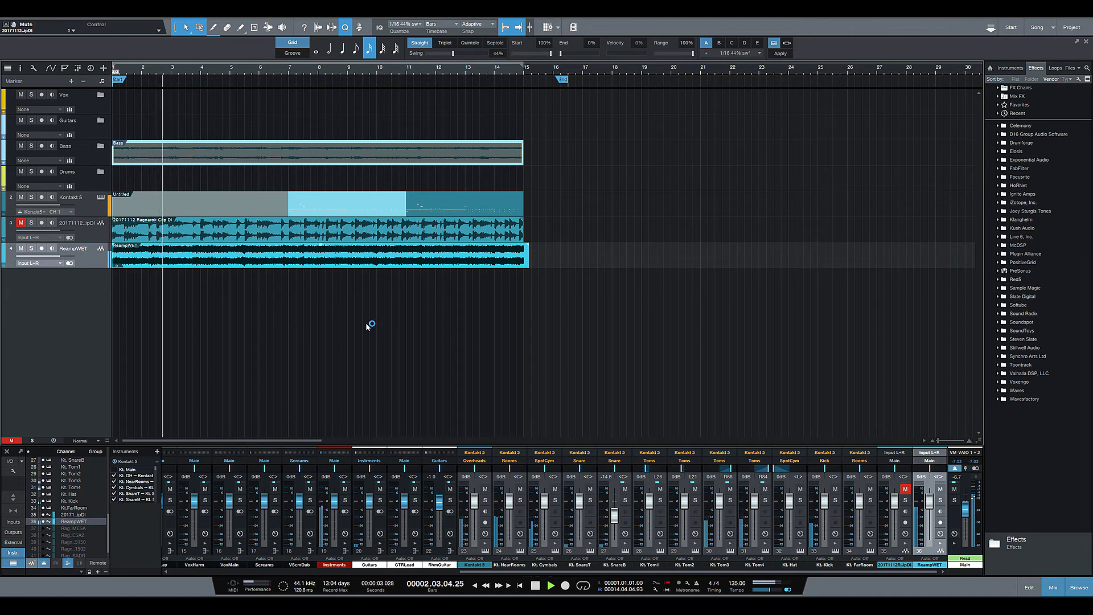
left_click(947, 545)
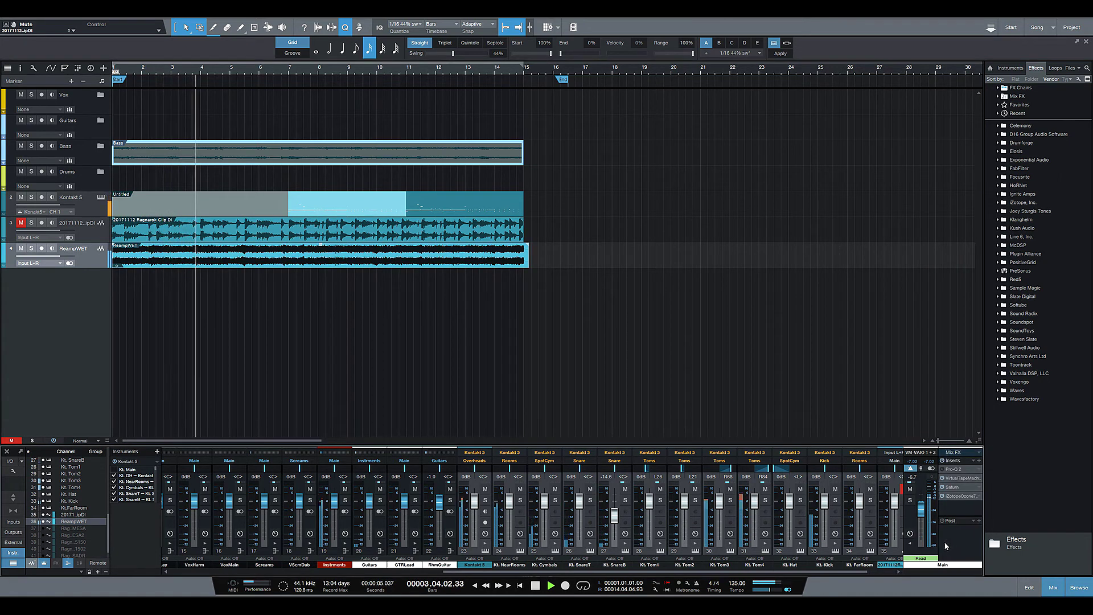
left_click(911, 542)
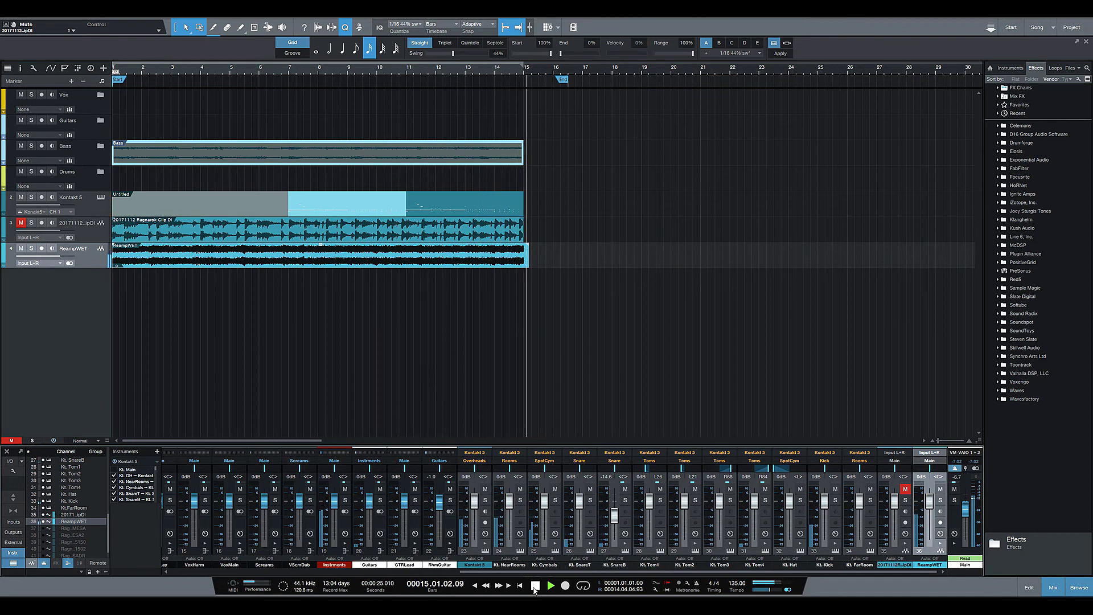
left_click(535, 587)
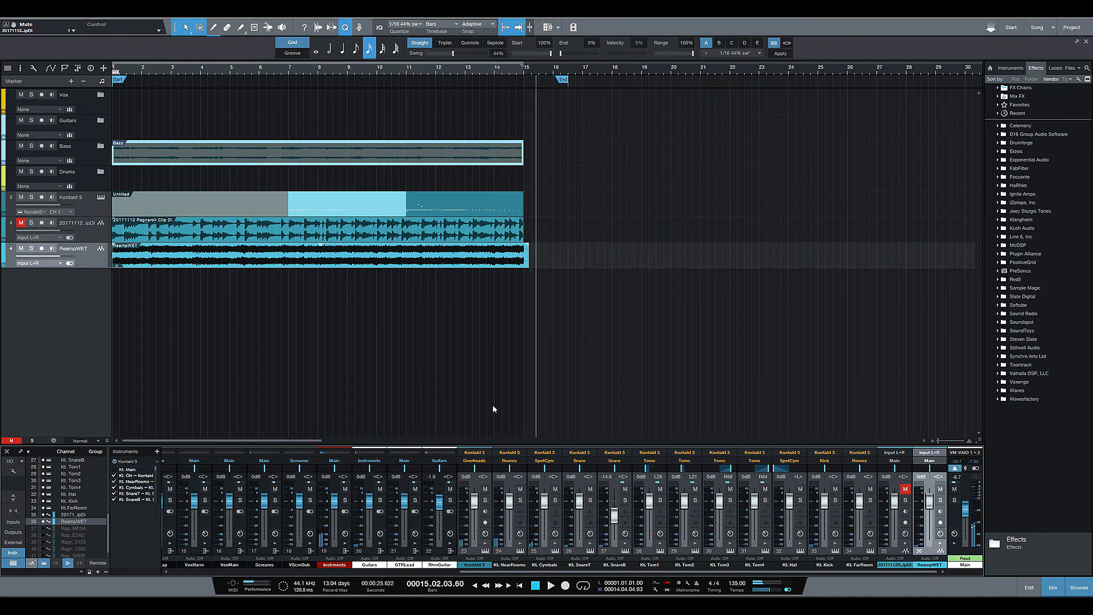